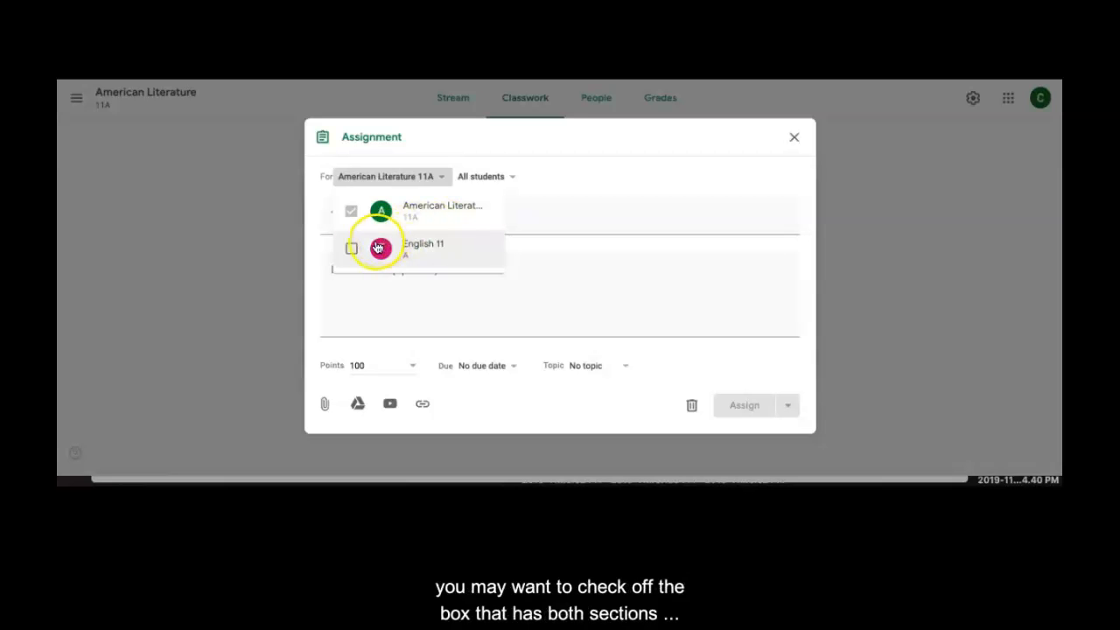
click(351, 251)
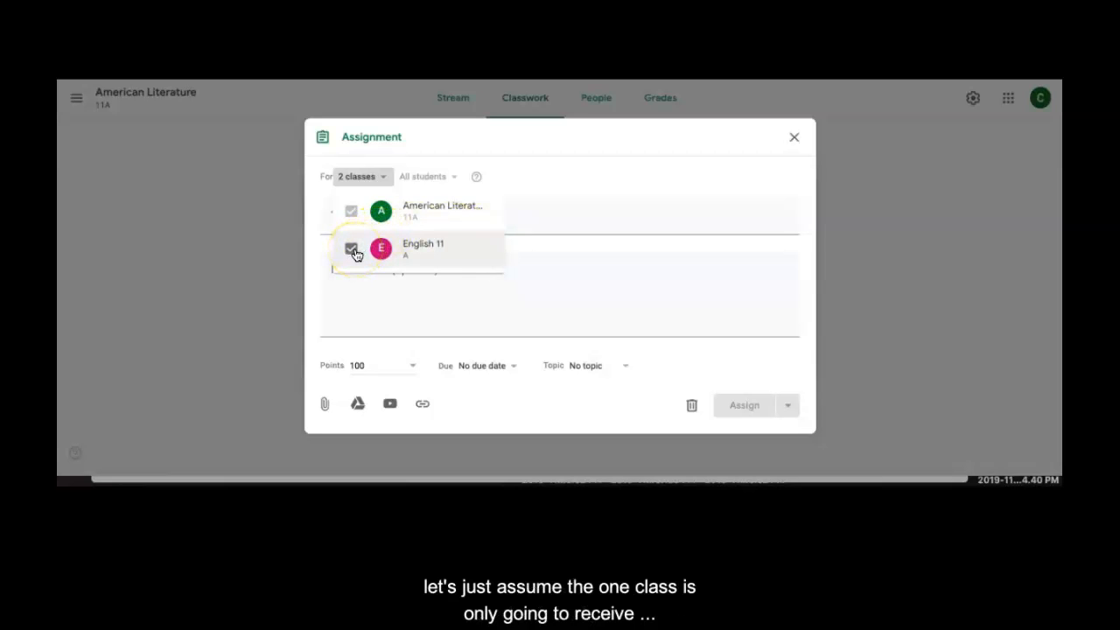
click(351, 250)
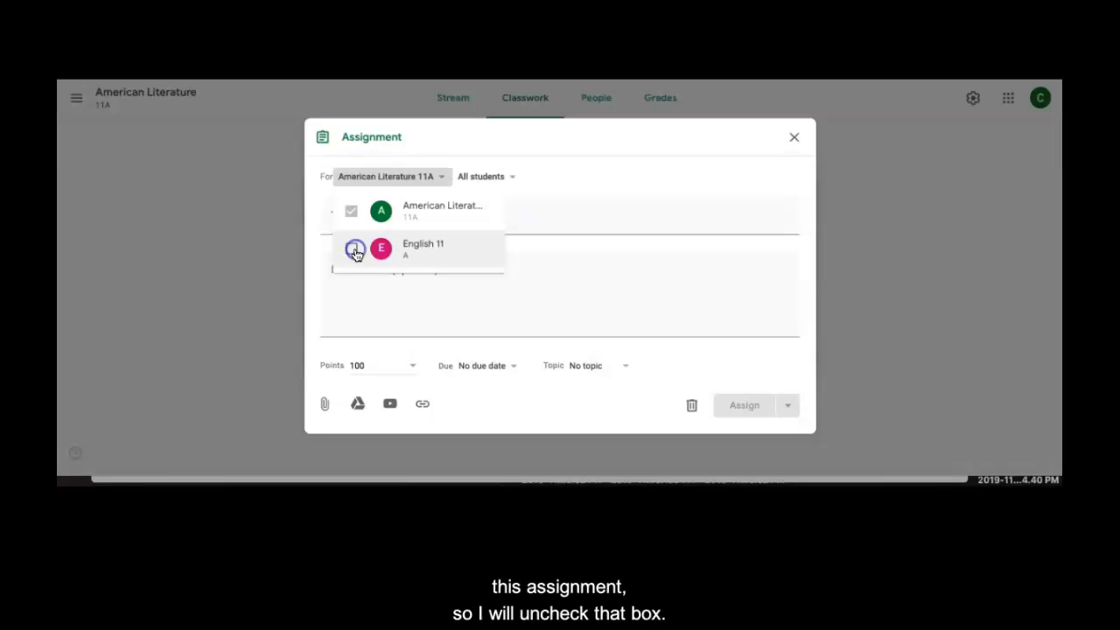
click(529, 144)
click(512, 179)
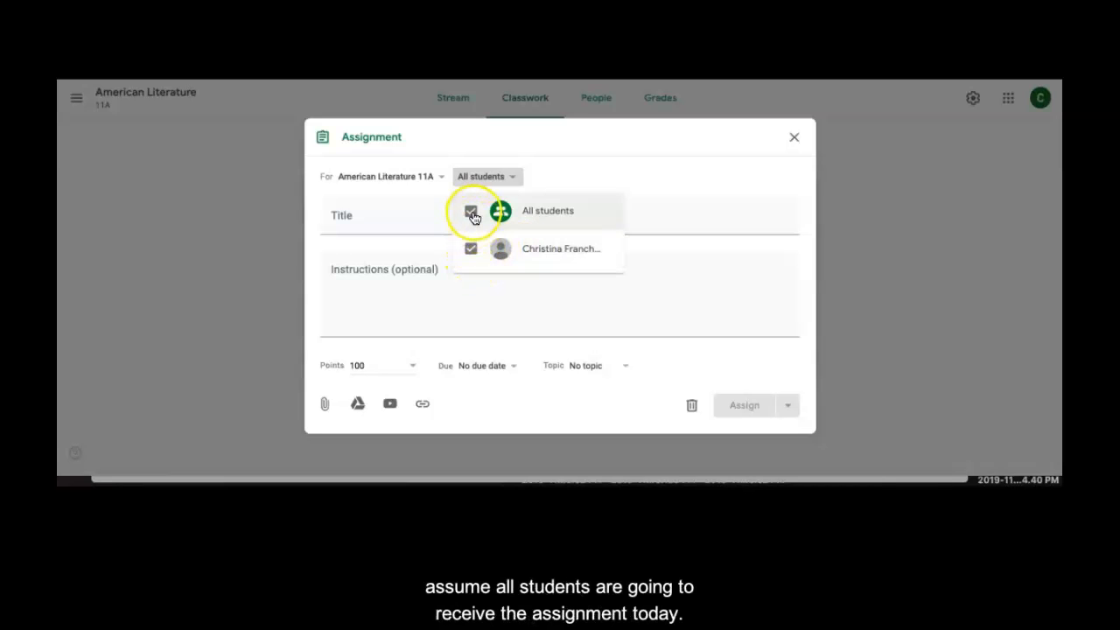
click(550, 170)
- Enter the title "TITLE OF YOUR ASSIGNMENT" and the instructions "INSTRUCTIONS FOR ASSIGNMENT"
click(471, 213)
text(TITLE OF YOUR ASSIGNMENT)
click(437, 279)
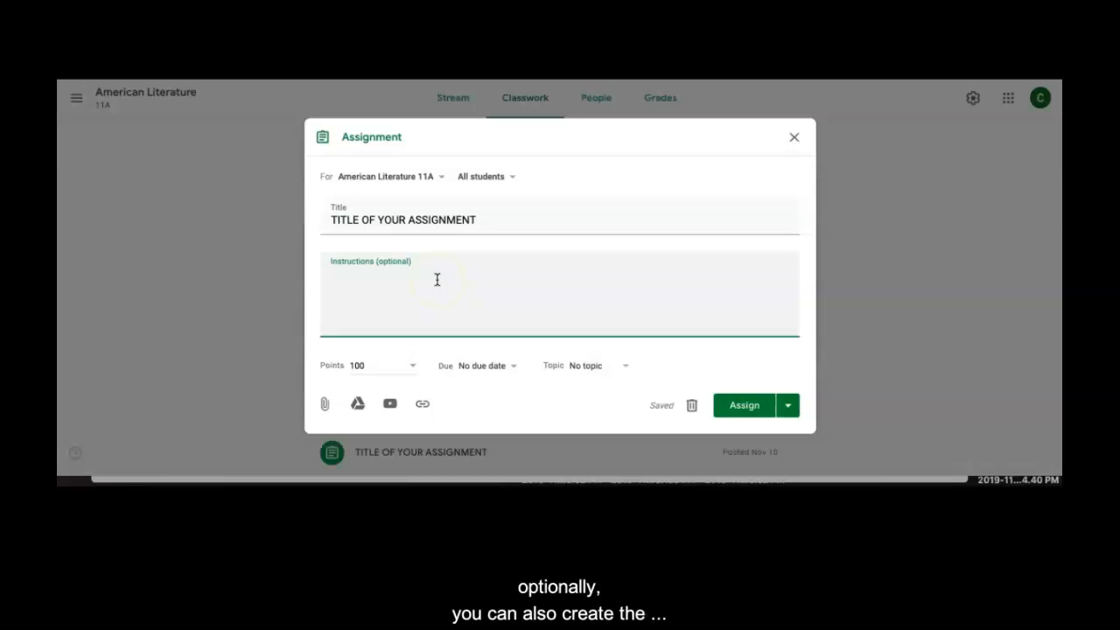
text(INSTRUCTIONS FOR ASSIGNMENT)
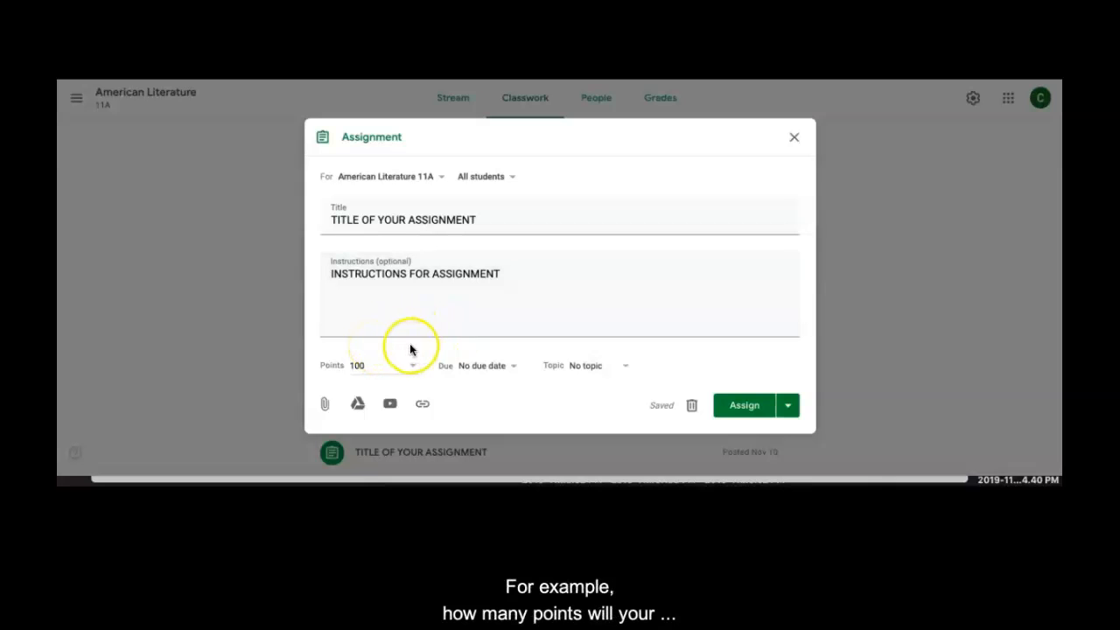
- Check the grading choices offered for the assignment's points
click(412, 369)
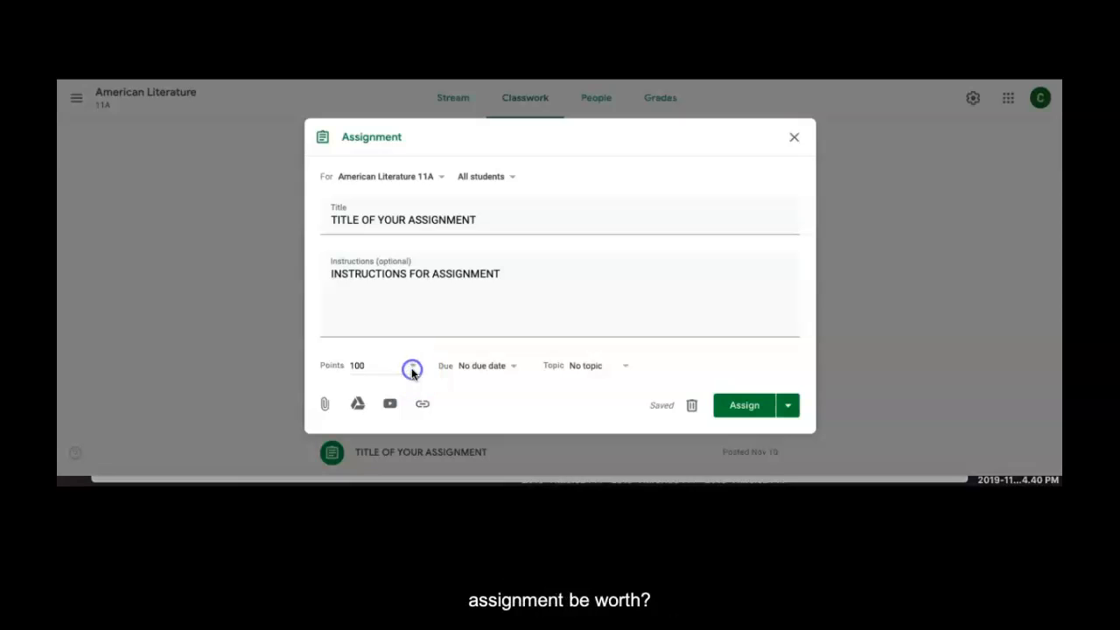
click(412, 368)
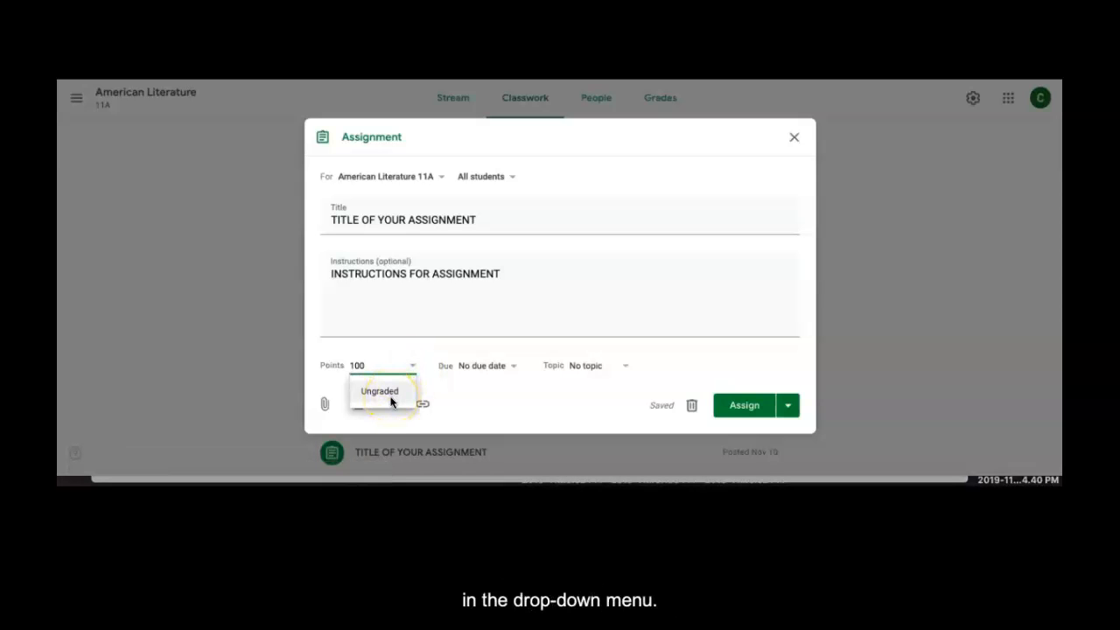
click(413, 344)
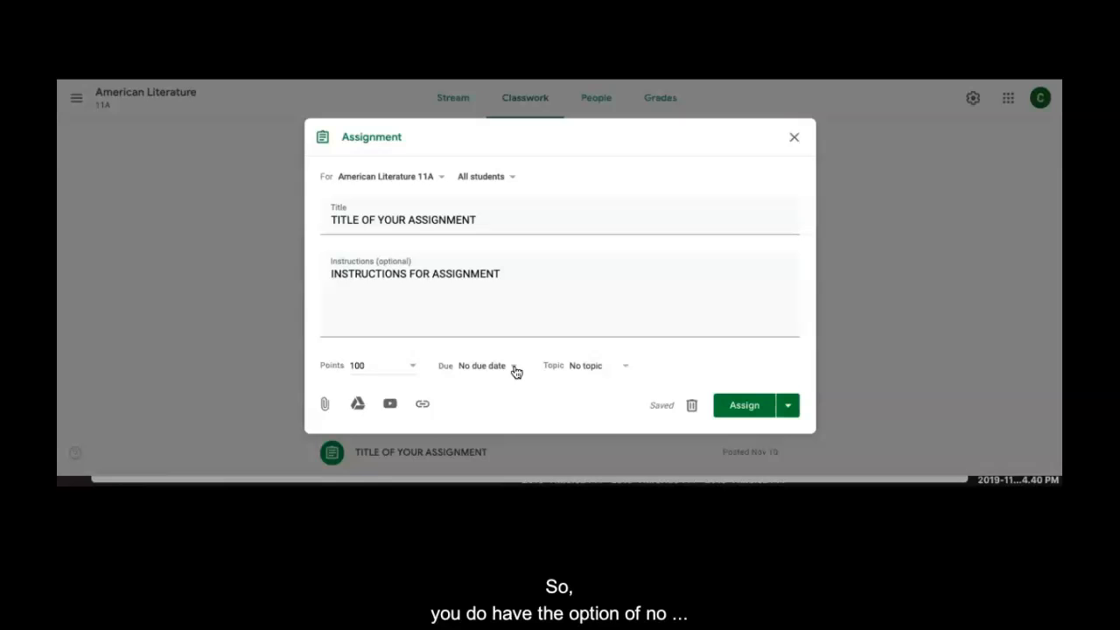
- Set the assignment's due date to Nov 12, 2019 at 11:59 PM
click(515, 372)
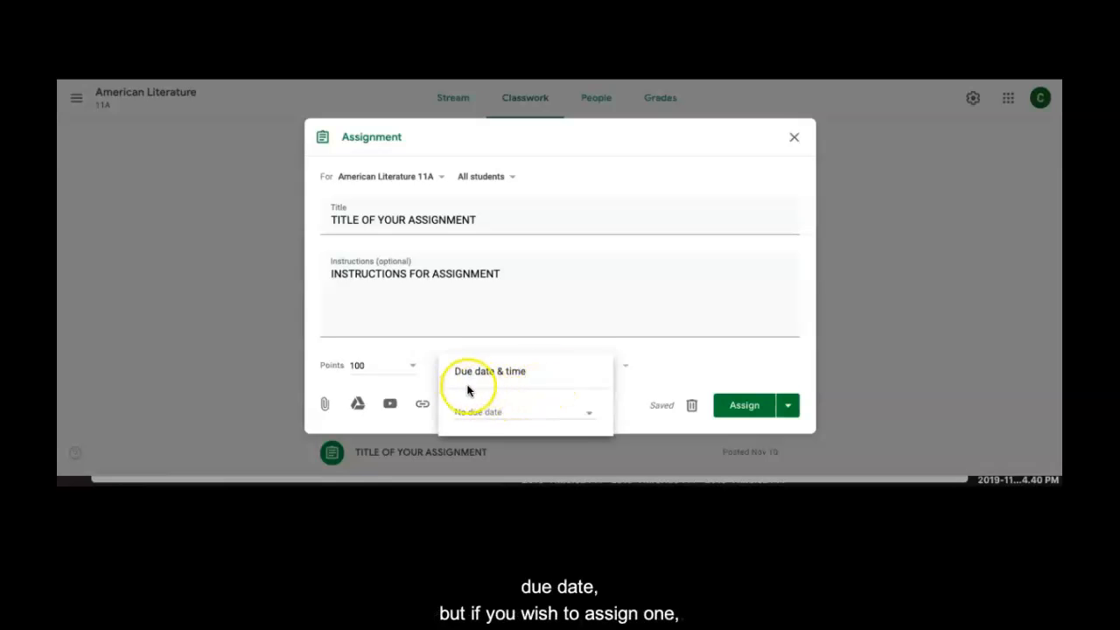
click(593, 421)
click(512, 348)
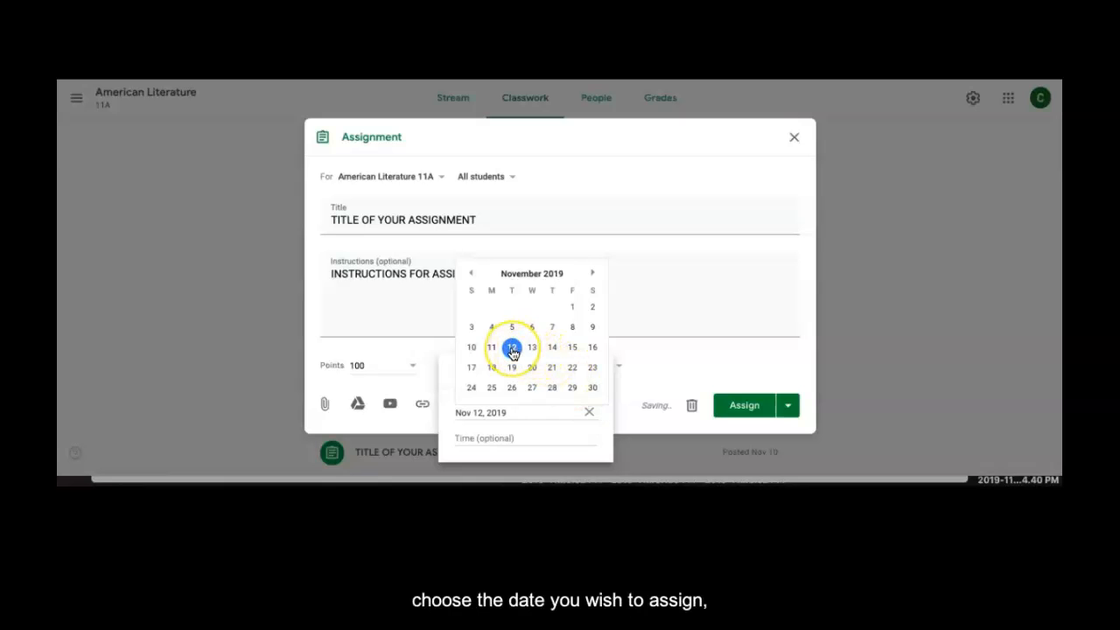
click(507, 442)
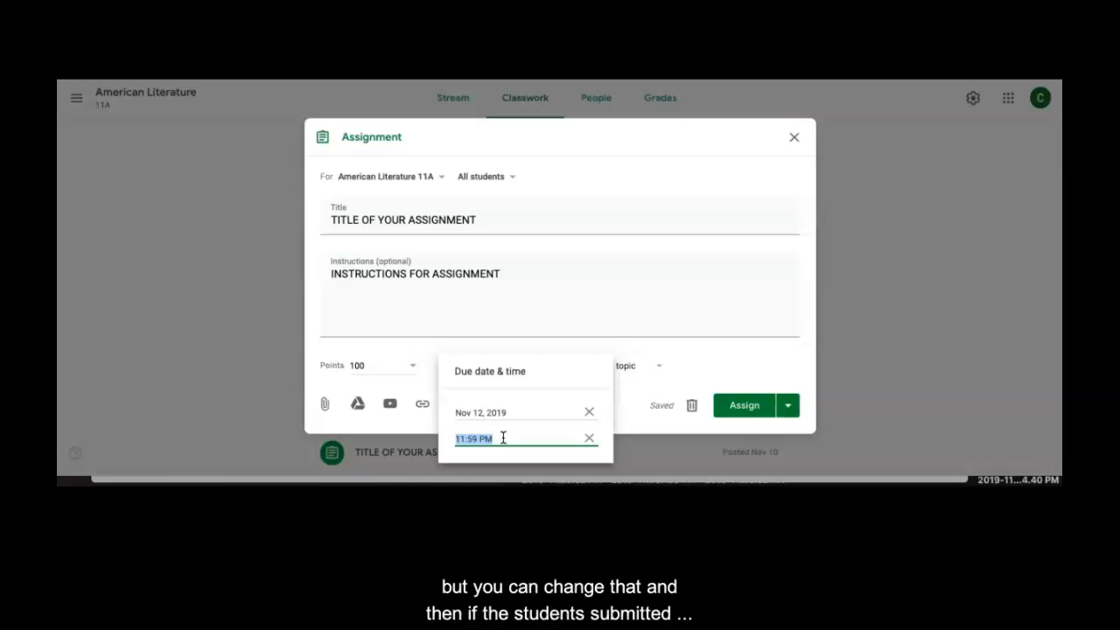
click(531, 347)
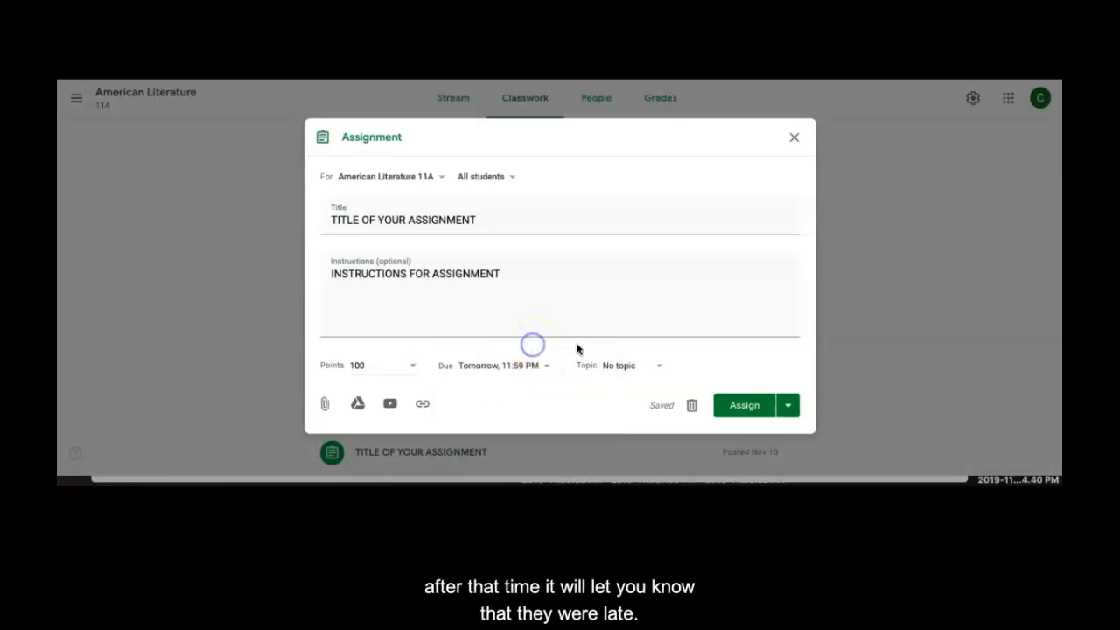
- Create a new topic named "ESSAYS" for the assignment
click(661, 368)
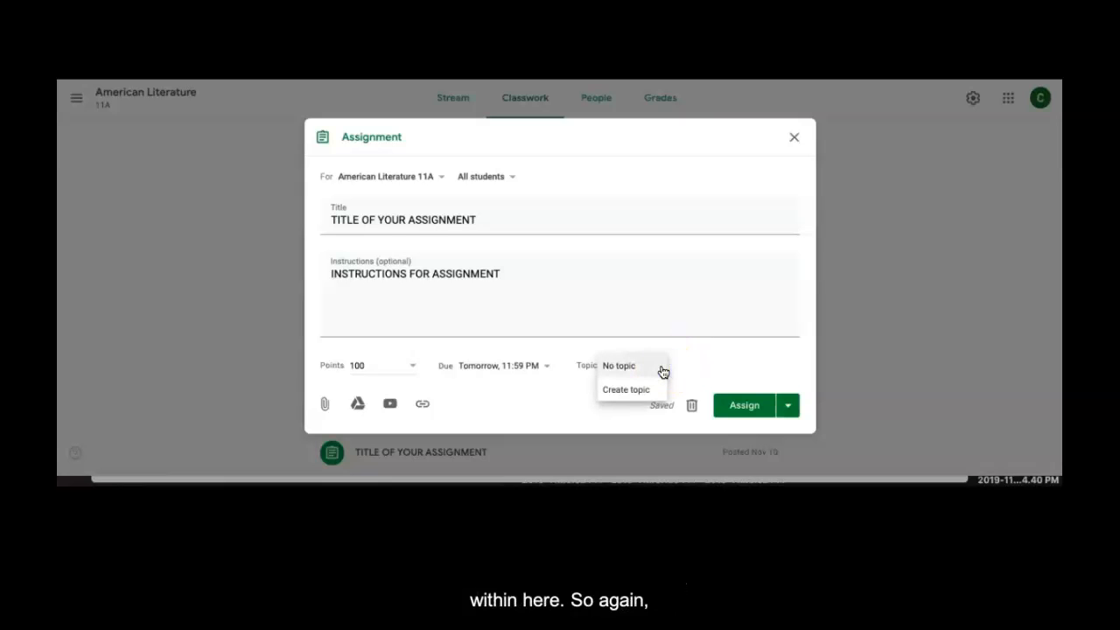
click(642, 392)
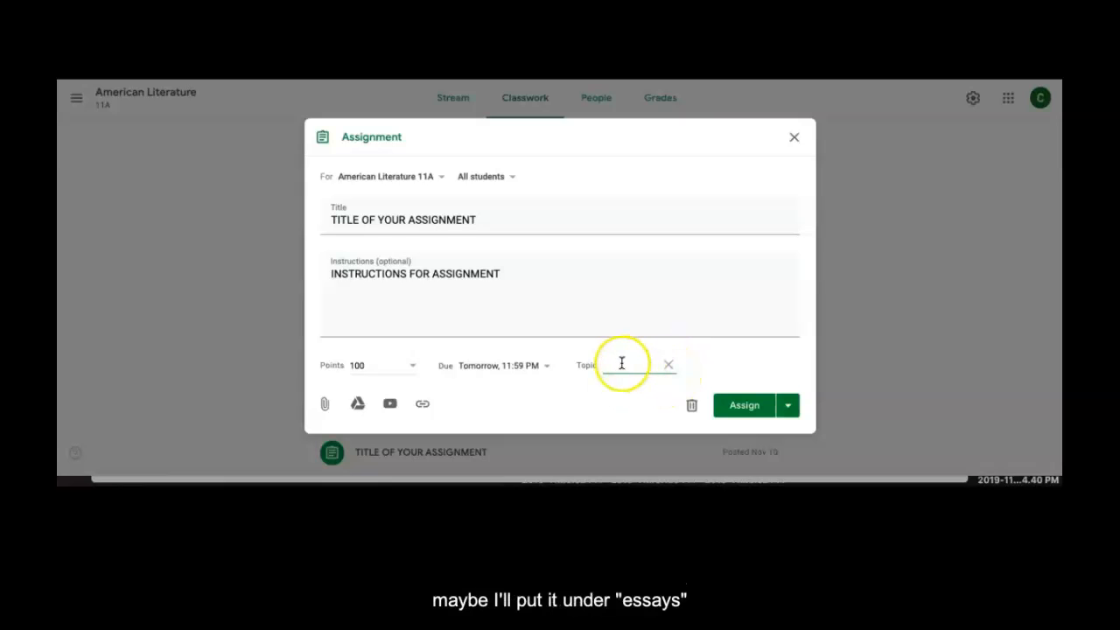
text(ESSAYS)
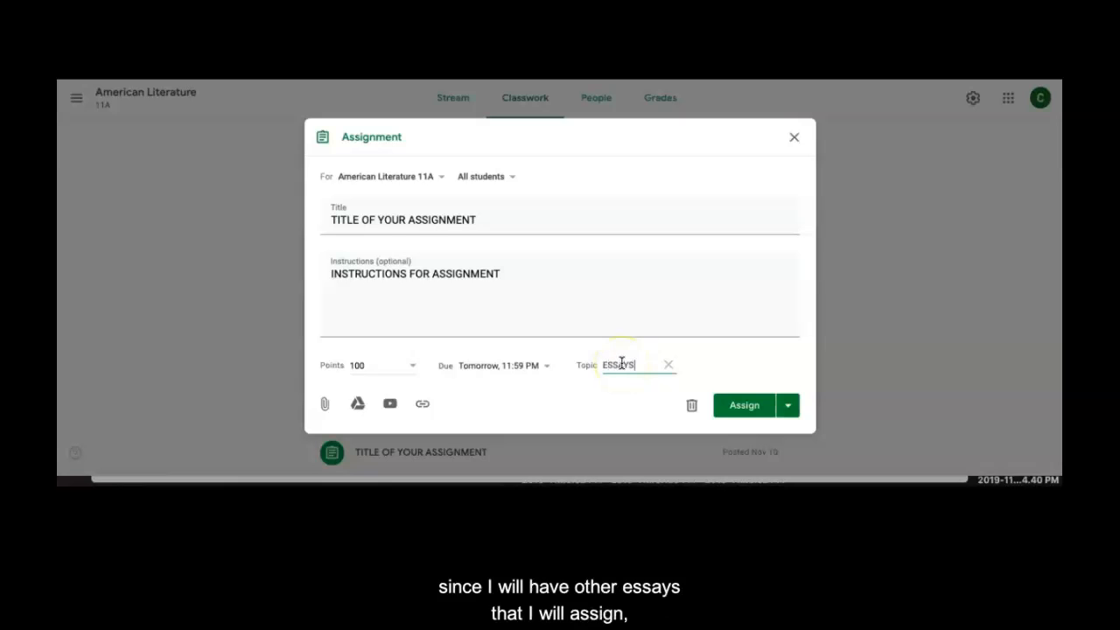
click(599, 389)
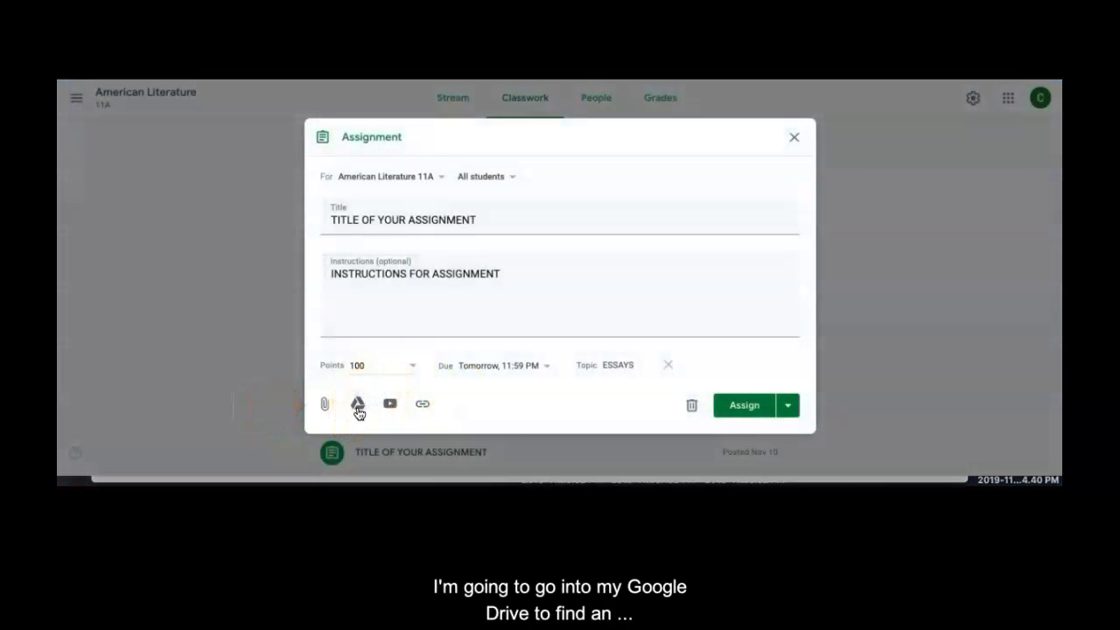
- Attach the Google Docs file Drafting Exercise #2 from My Drive > Teaching Materials > American Literature > Writing Workshop
click(358, 411)
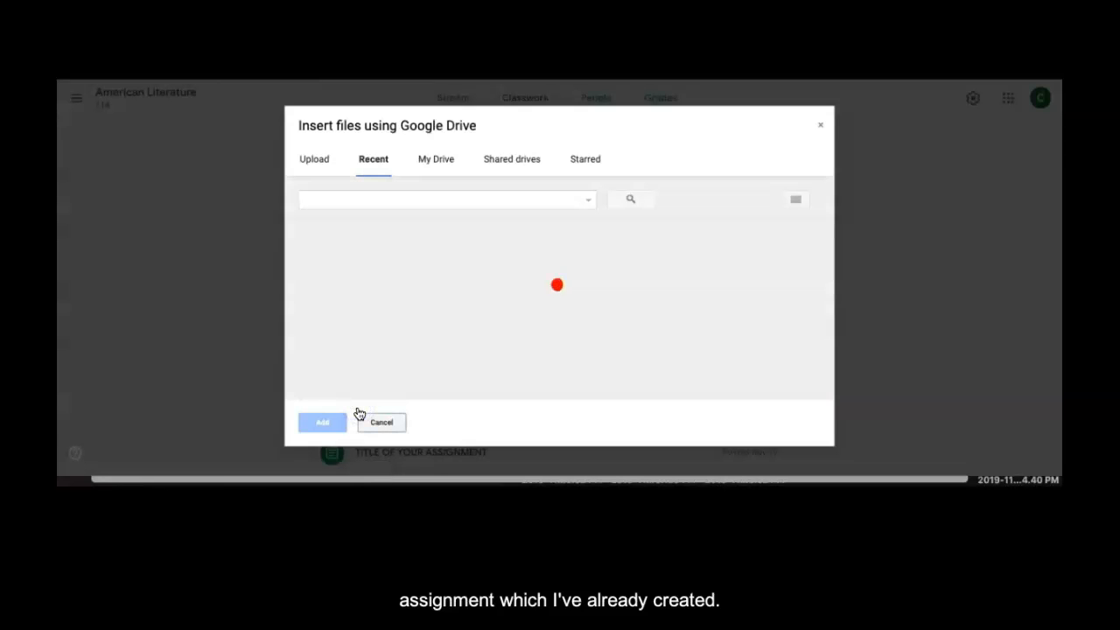
click(442, 163)
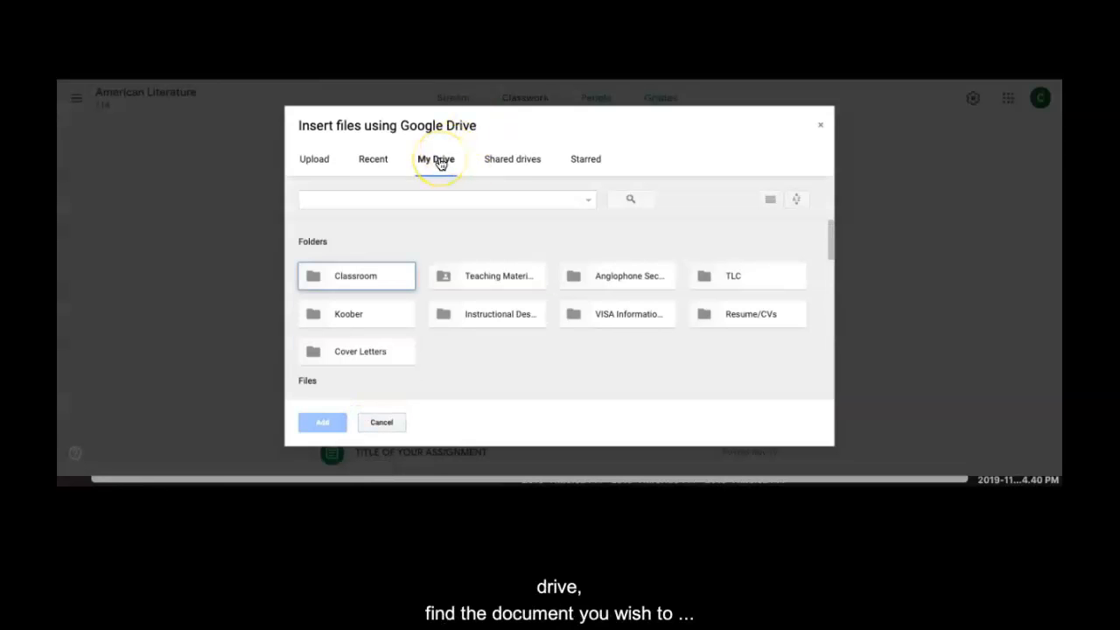
double_click(526, 280)
double_click(530, 289)
double_click(520, 295)
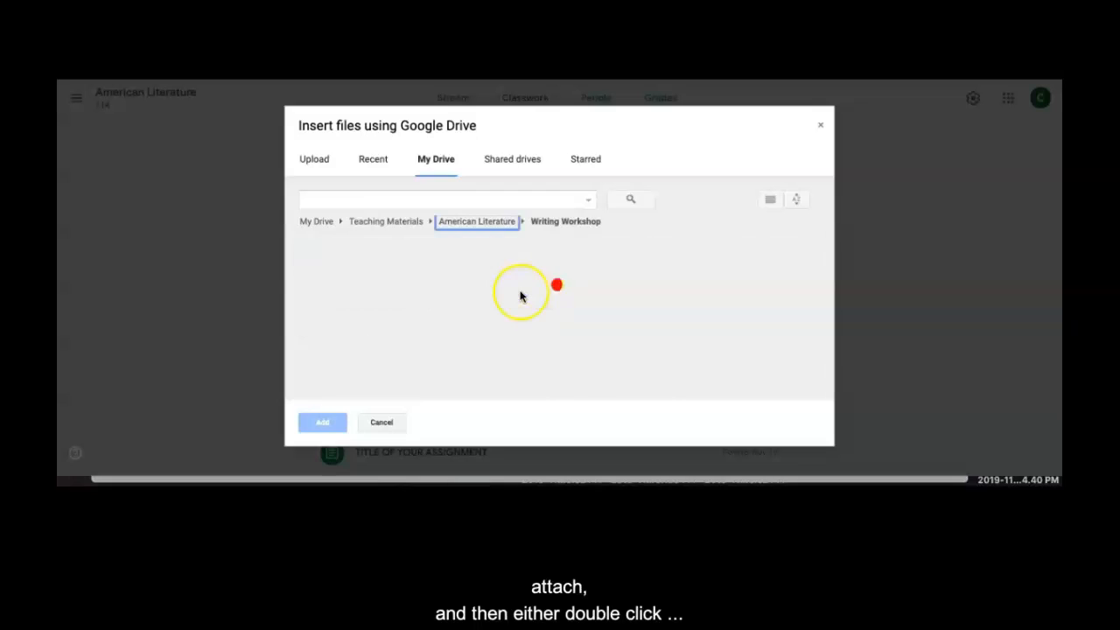
scroll(520, 296, down, 2)
scroll(520, 296, down, 1)
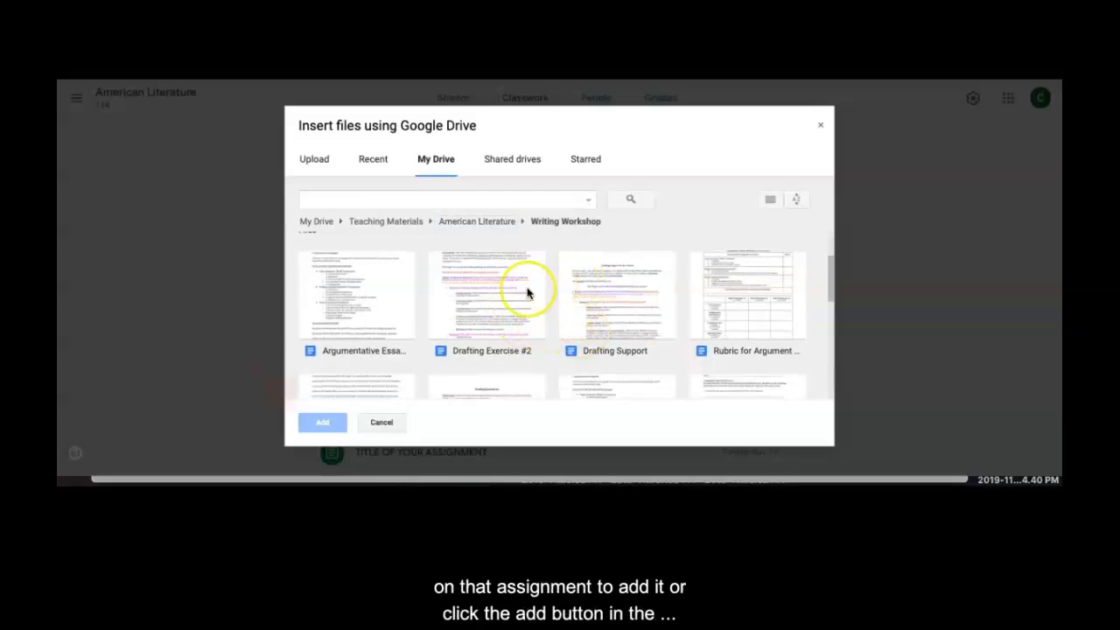
double_click(508, 290)
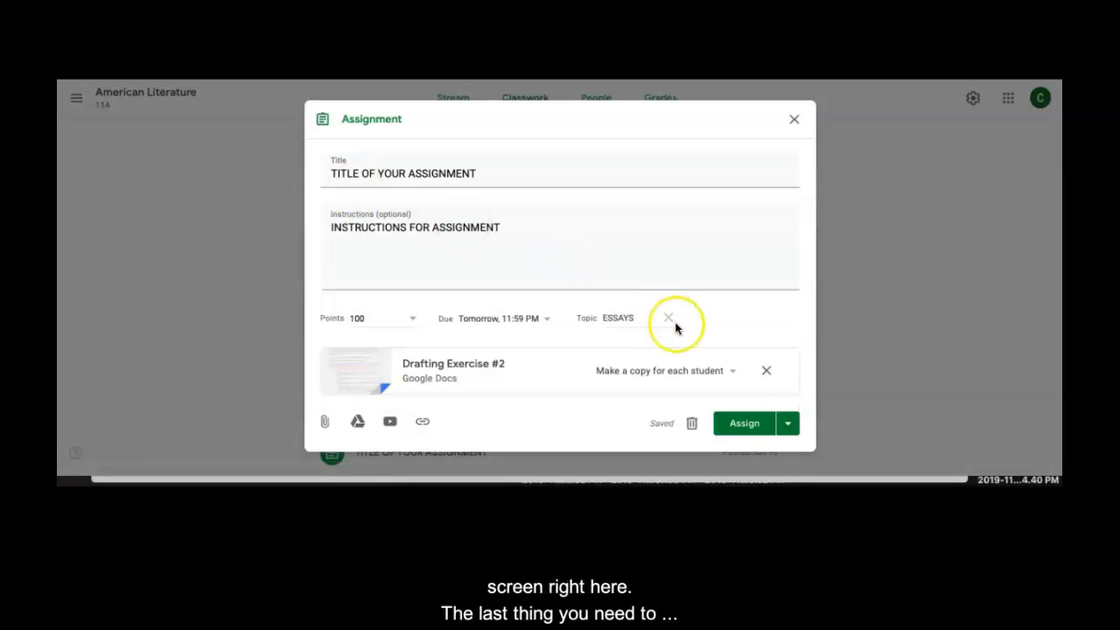
- Review the student access options for the attached Drafting Exercise #2
click(732, 371)
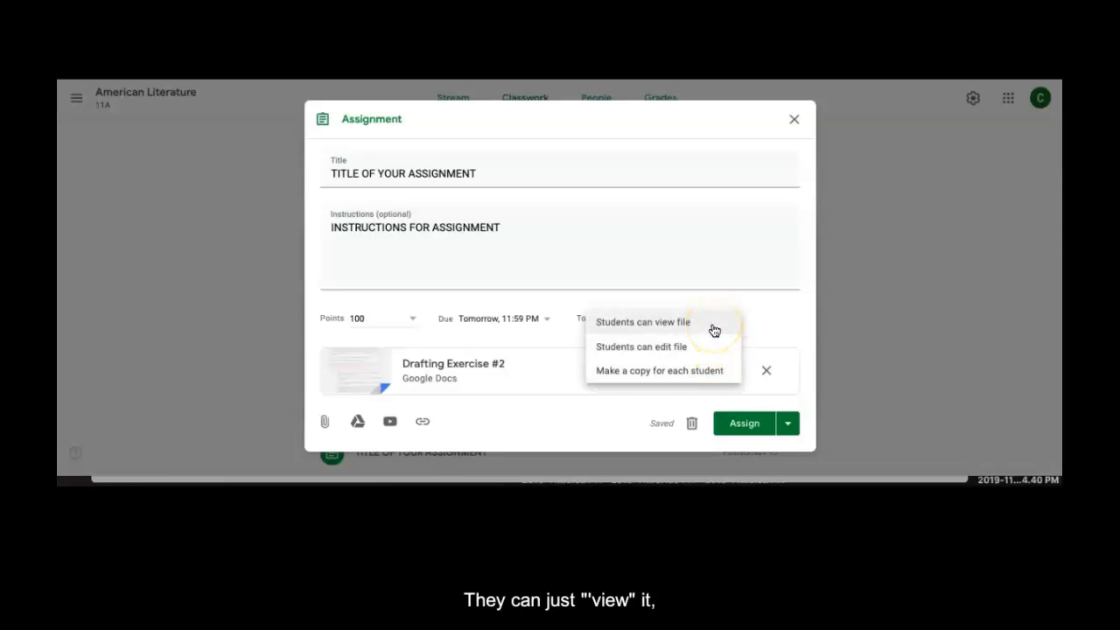
click(704, 371)
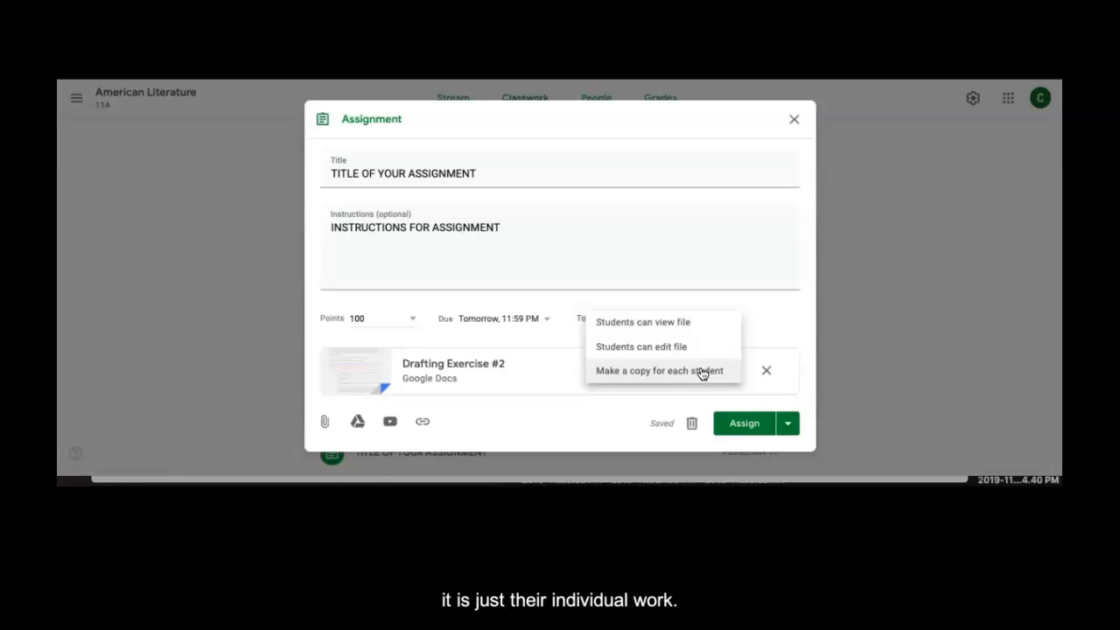
click(645, 424)
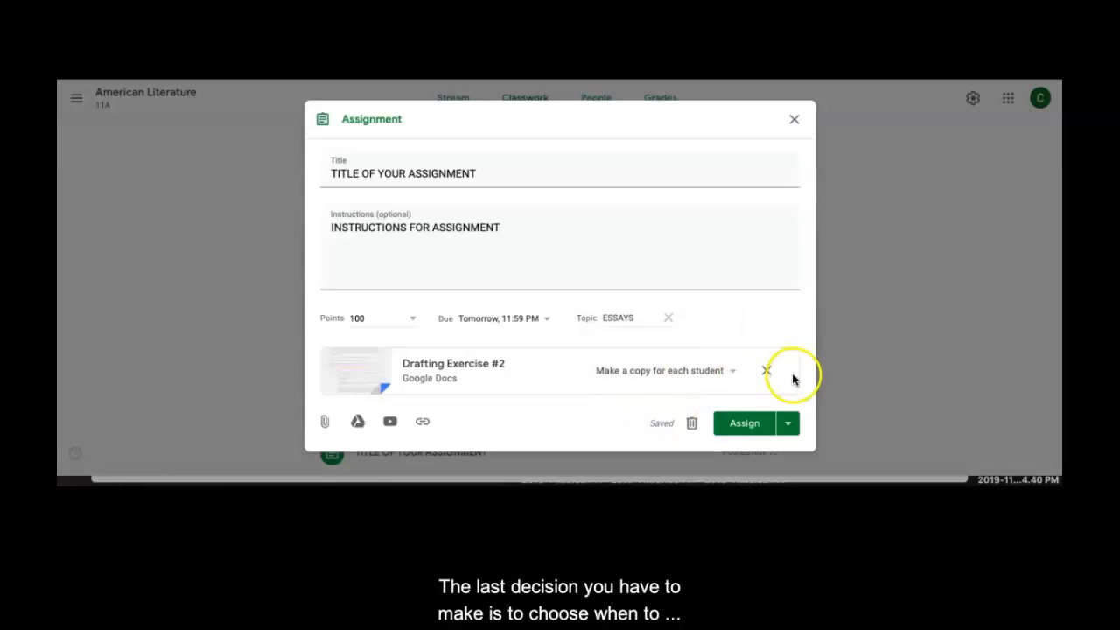
- Open the choices for assigning, scheduling or saving the assignment as a draft
click(787, 426)
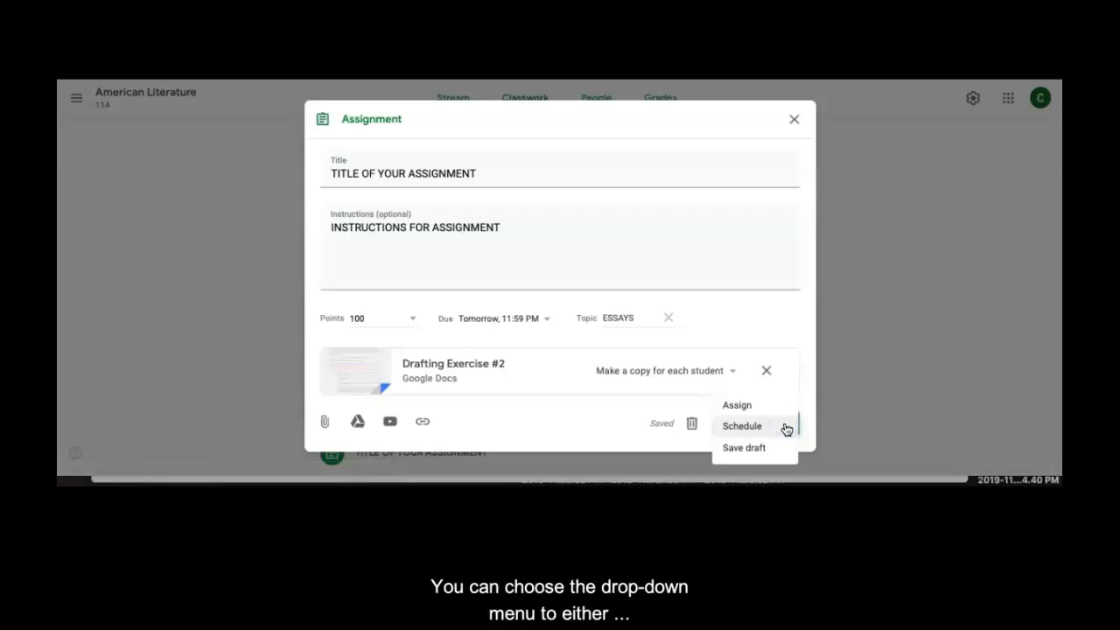